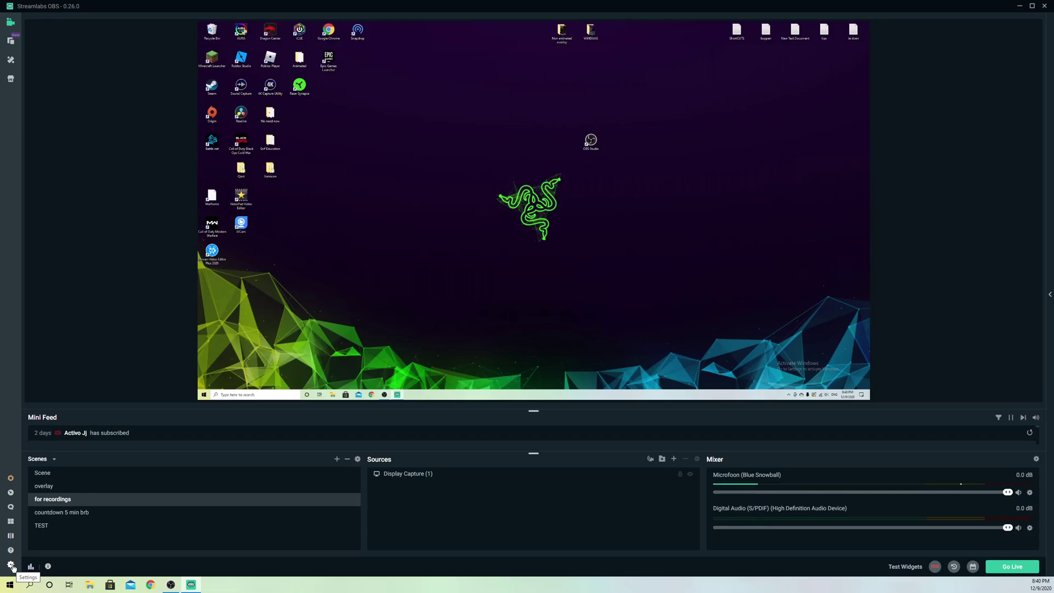
Step: In Settings, start Delete Cache and Restart, then dismiss the warning about losing stream and encoder settings
click(10, 565)
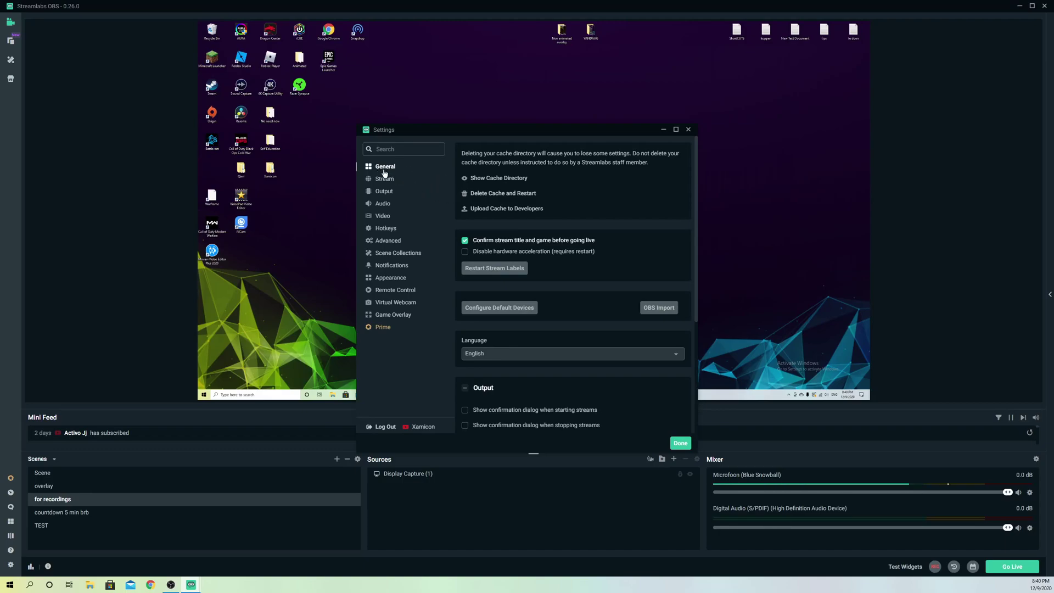
click(510, 195)
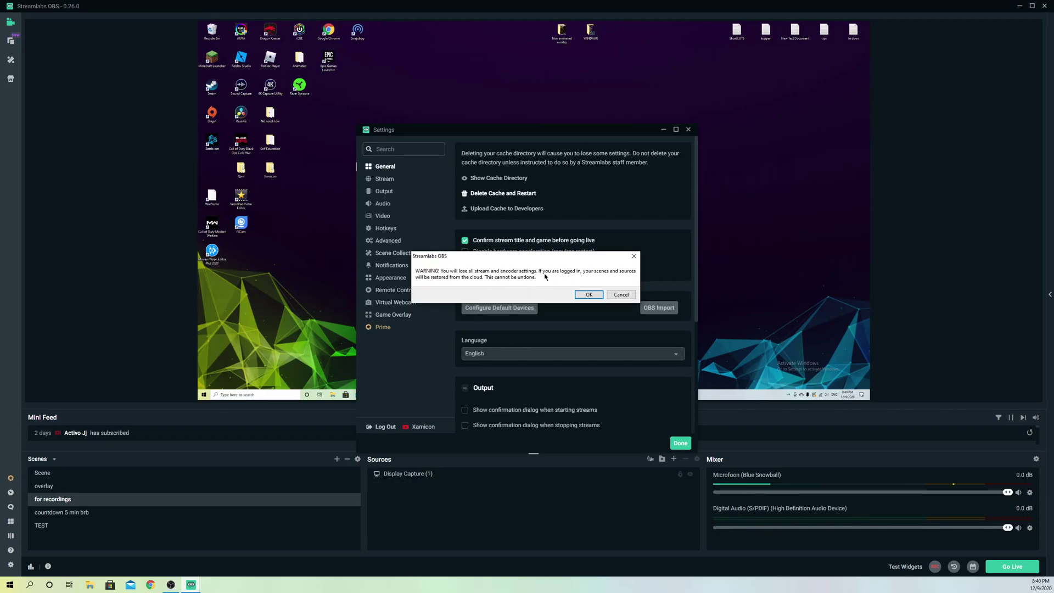
click(635, 257)
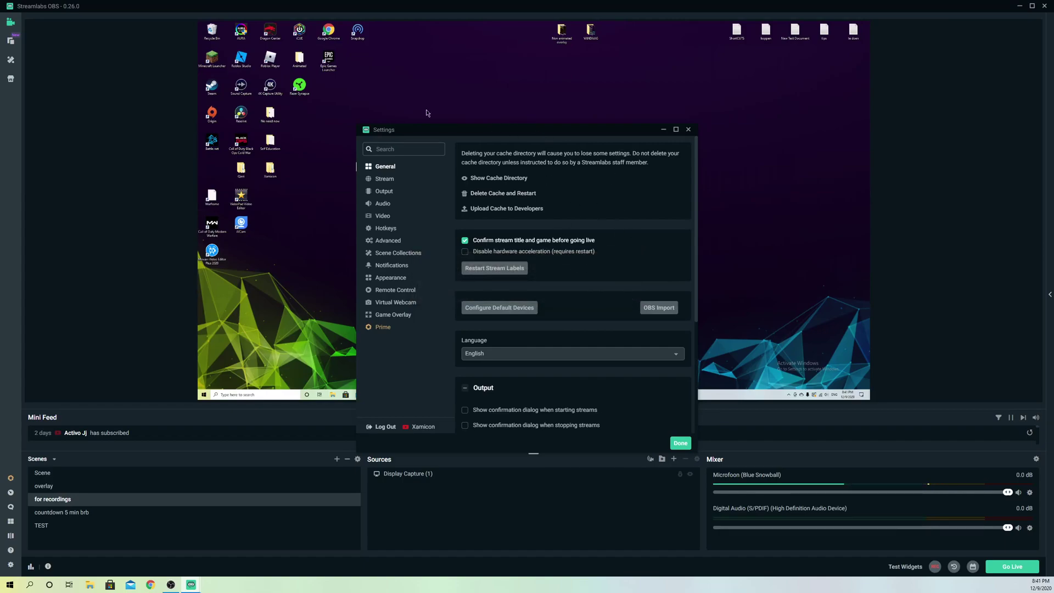
Step: Quit Streamlabs OBS, relaunch it from the desktop shortcut as administrator, then close it again
click(689, 131)
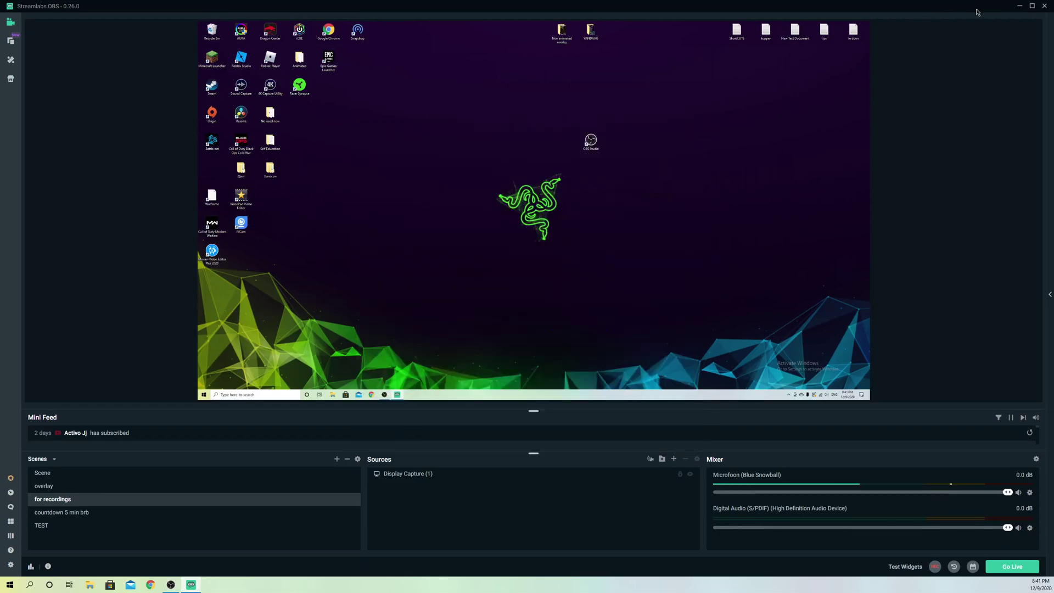
click(1044, 6)
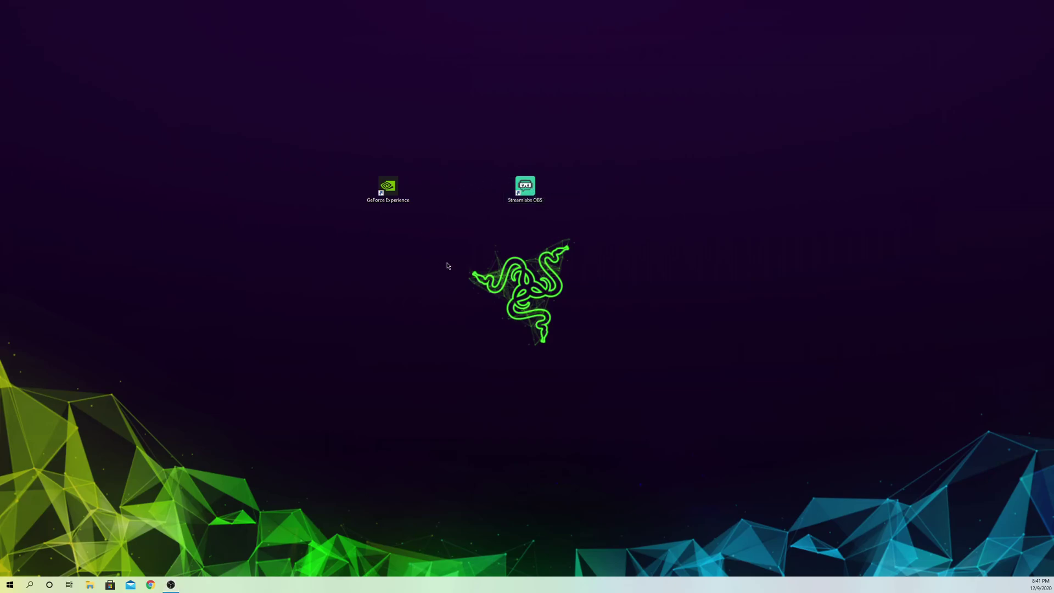
right_click(528, 184)
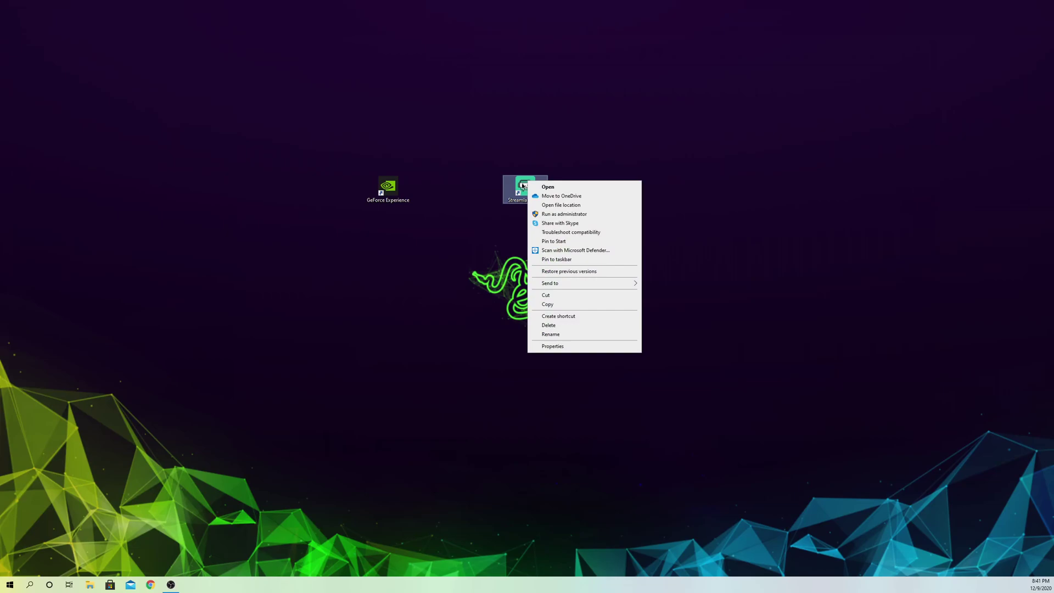
click(556, 215)
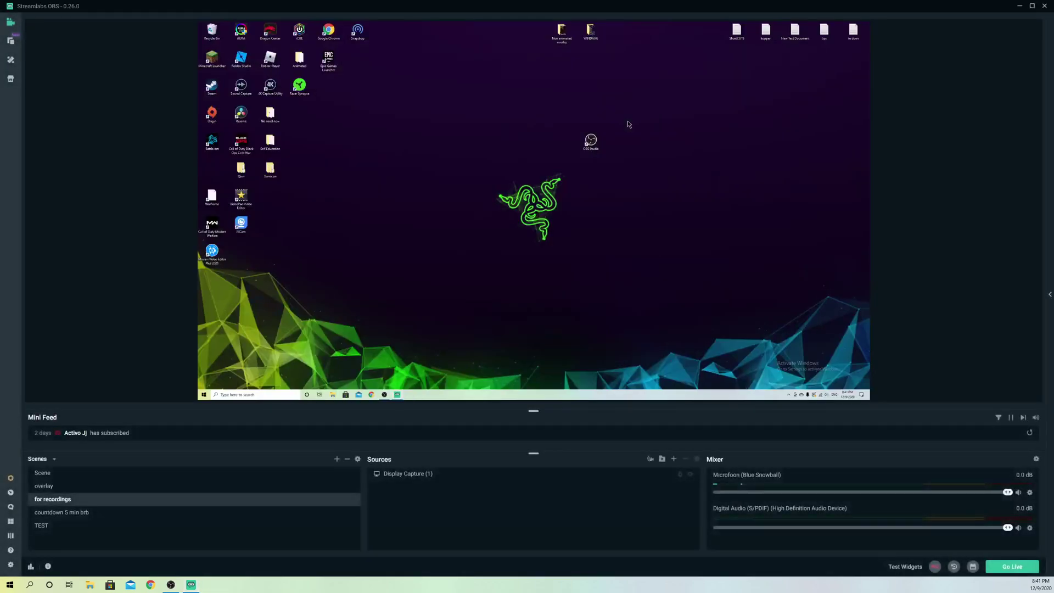
click(1044, 7)
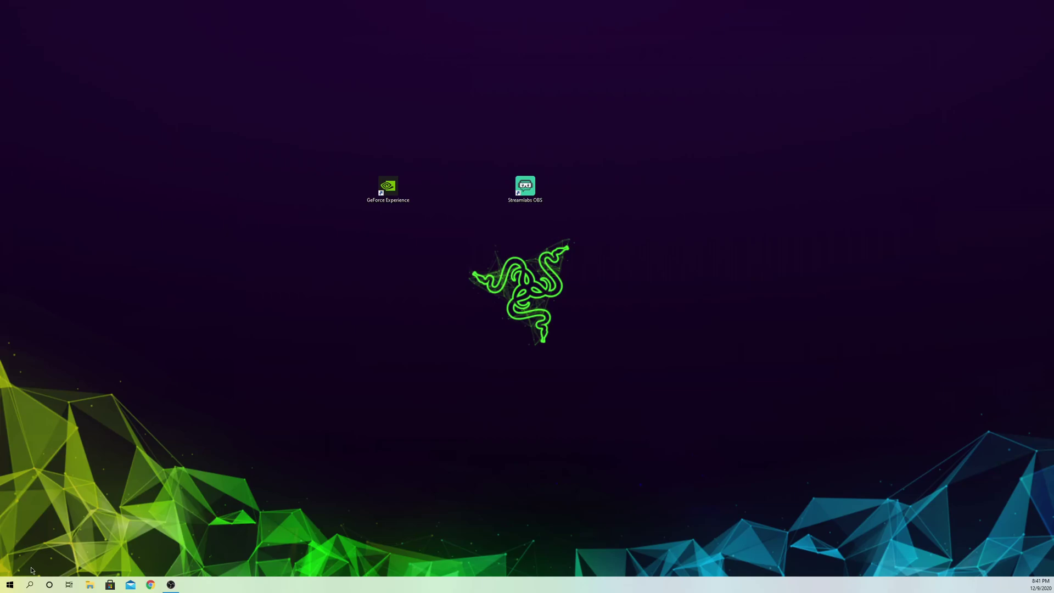
Step: Open Windows Settings from search, go to Network & Internet, and open Windows Firewall
click(30, 586)
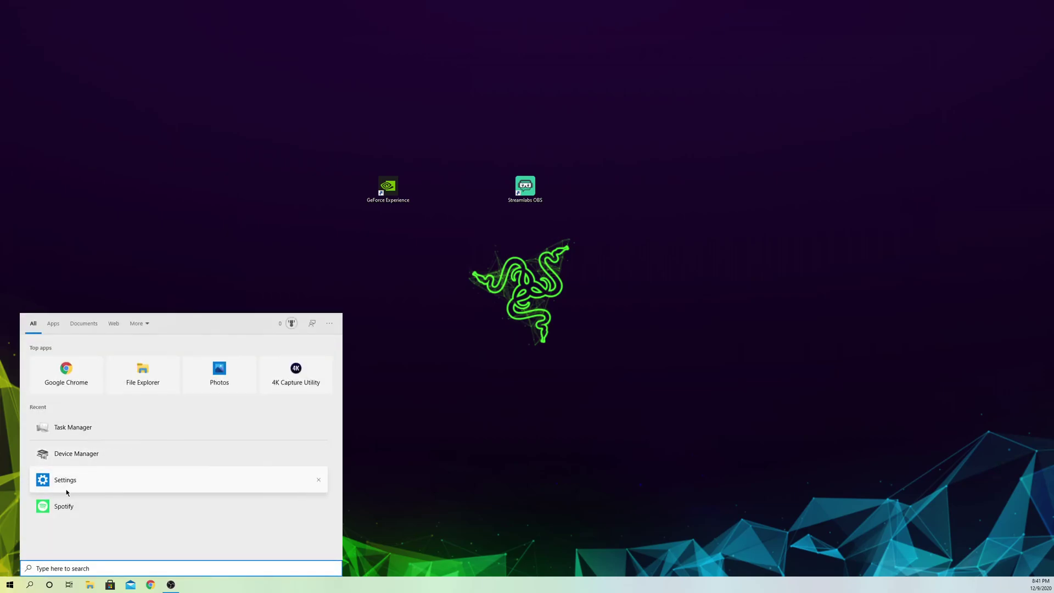
click(77, 484)
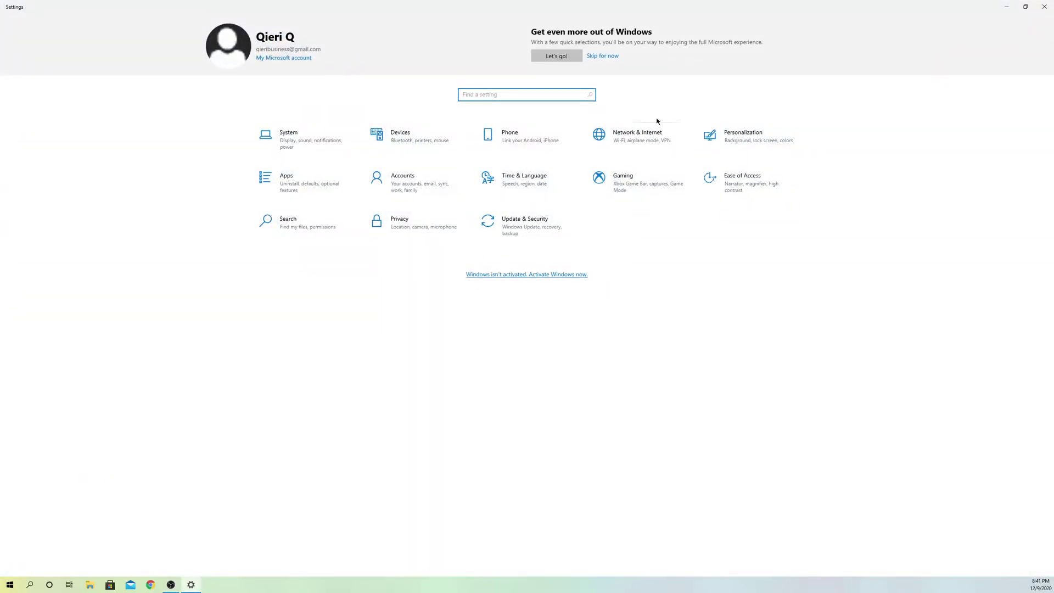
click(644, 149)
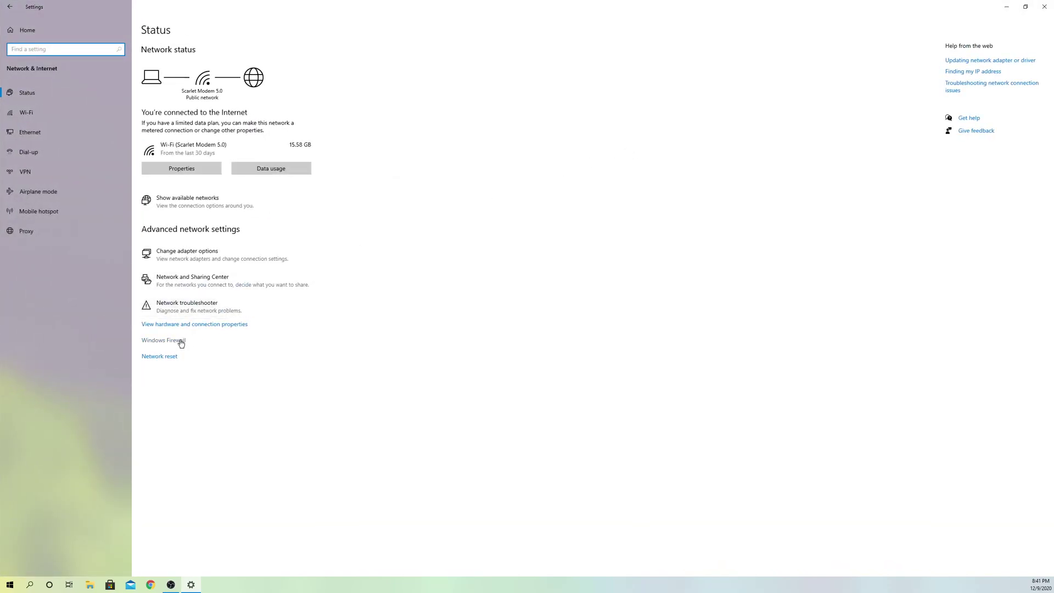
click(167, 342)
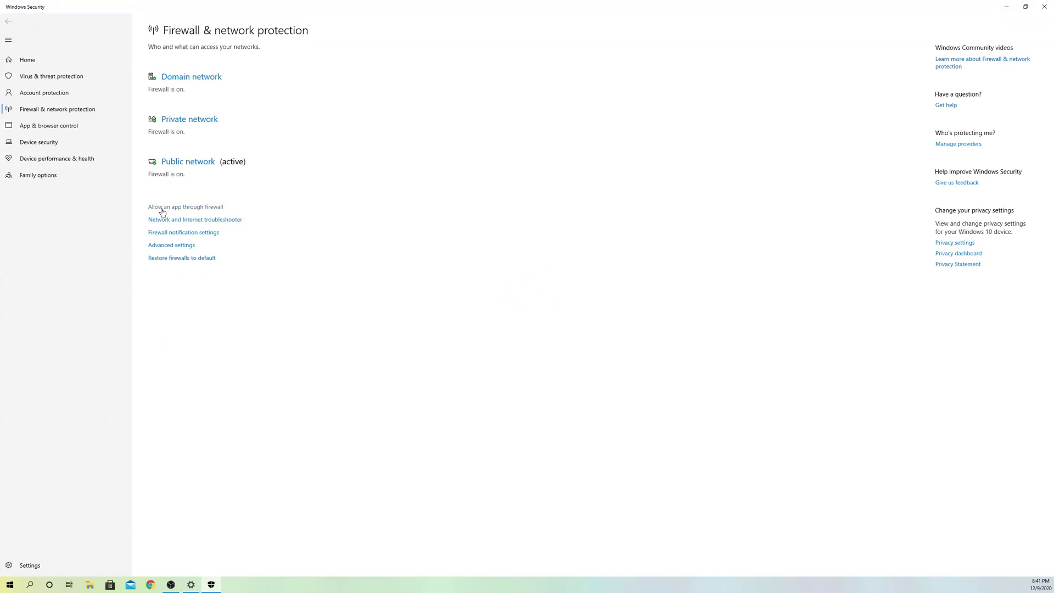
Step: Check that Streamlabs OBS is allowed through the firewall, then close Windows Security and Settings
click(209, 208)
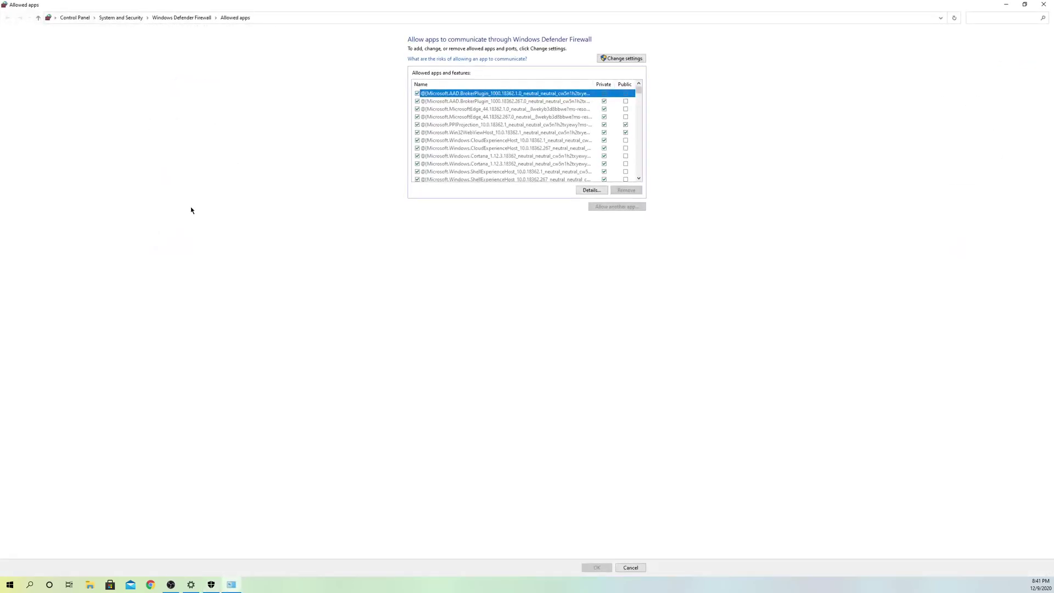
click(620, 59)
scroll(477, 136, down, 3)
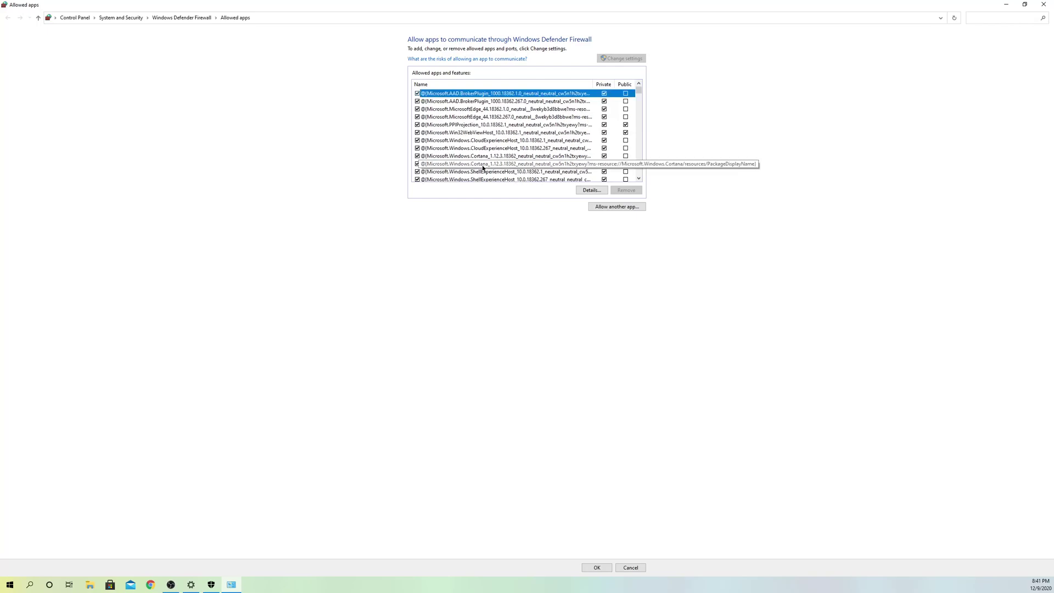
scroll(482, 165, down, 15)
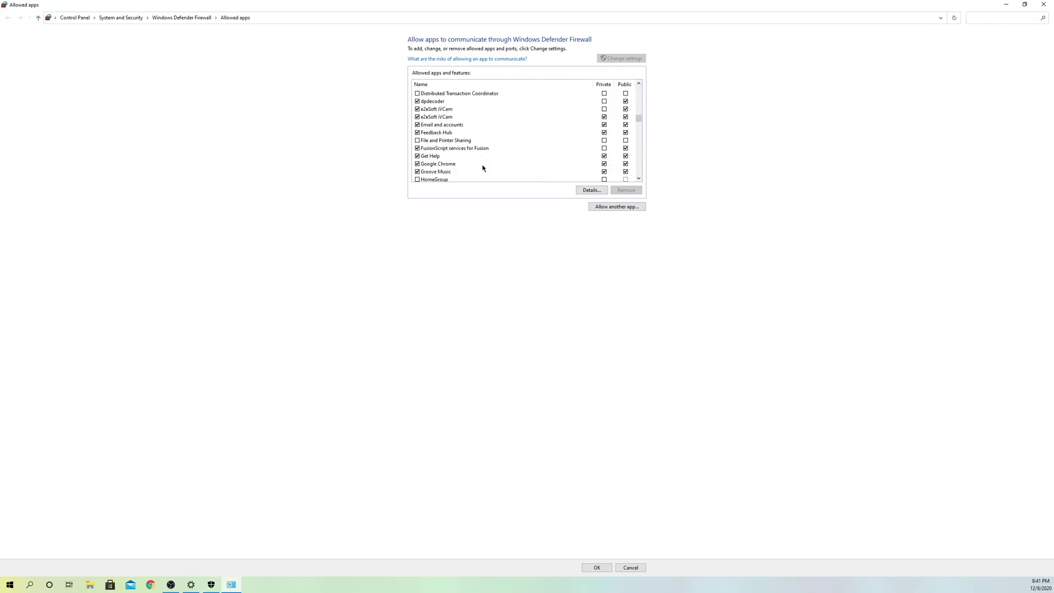
scroll(481, 165, down, 12)
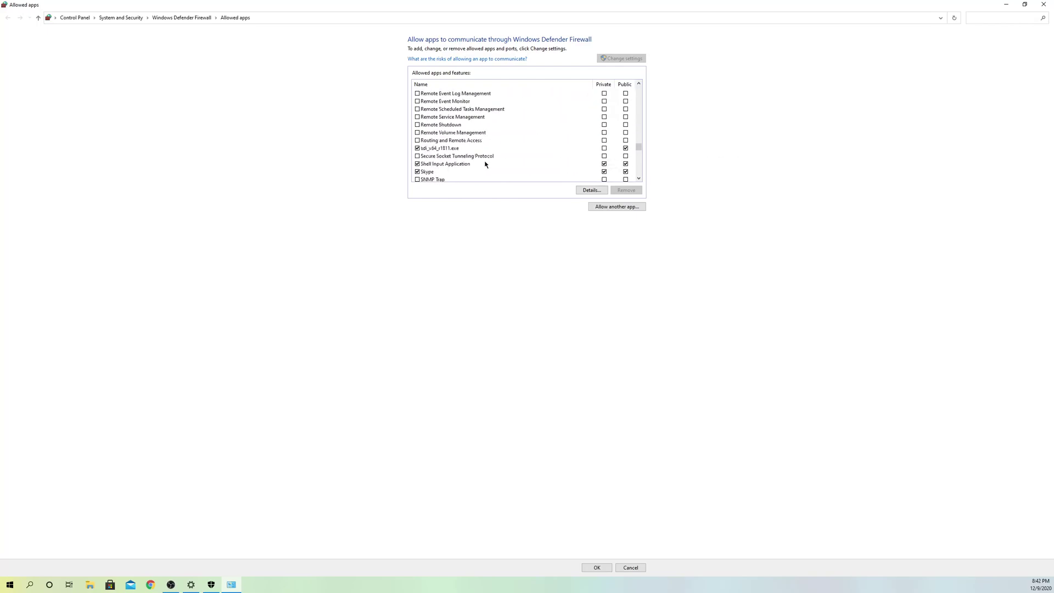
scroll(478, 163, down, 8)
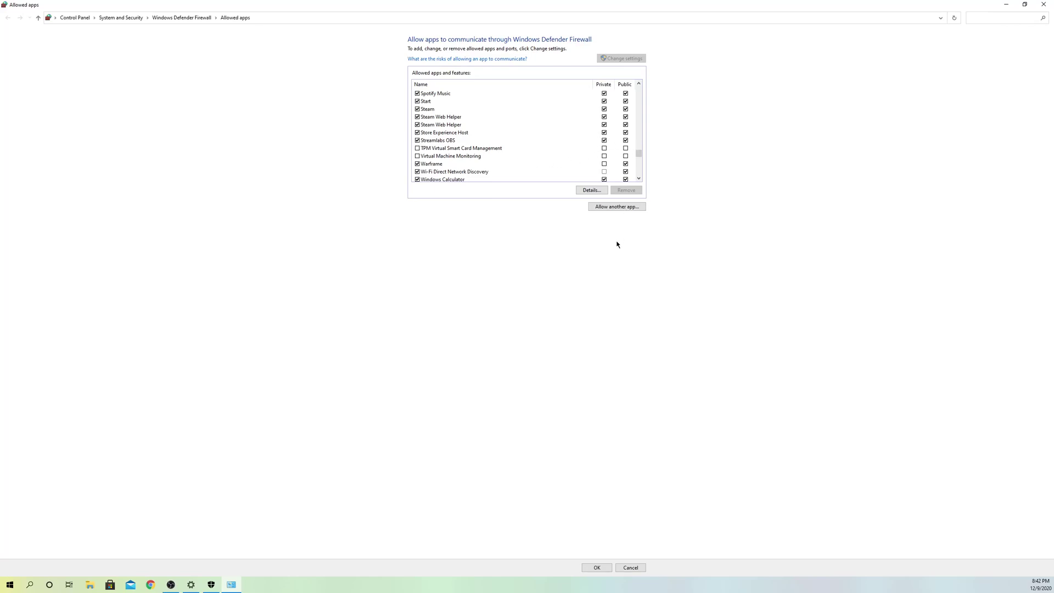
click(604, 566)
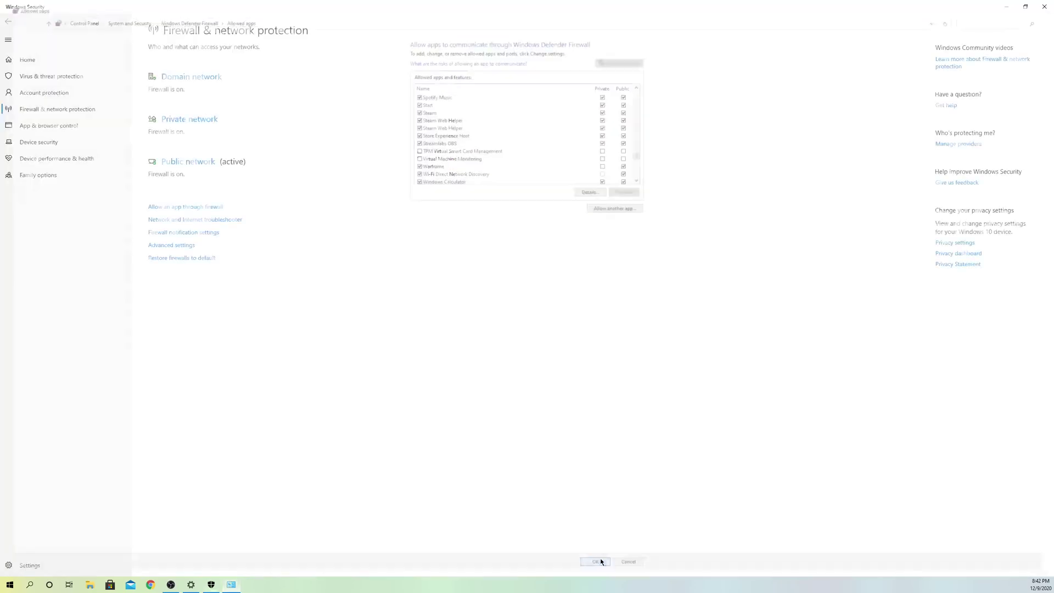
click(1045, 5)
click(1045, 6)
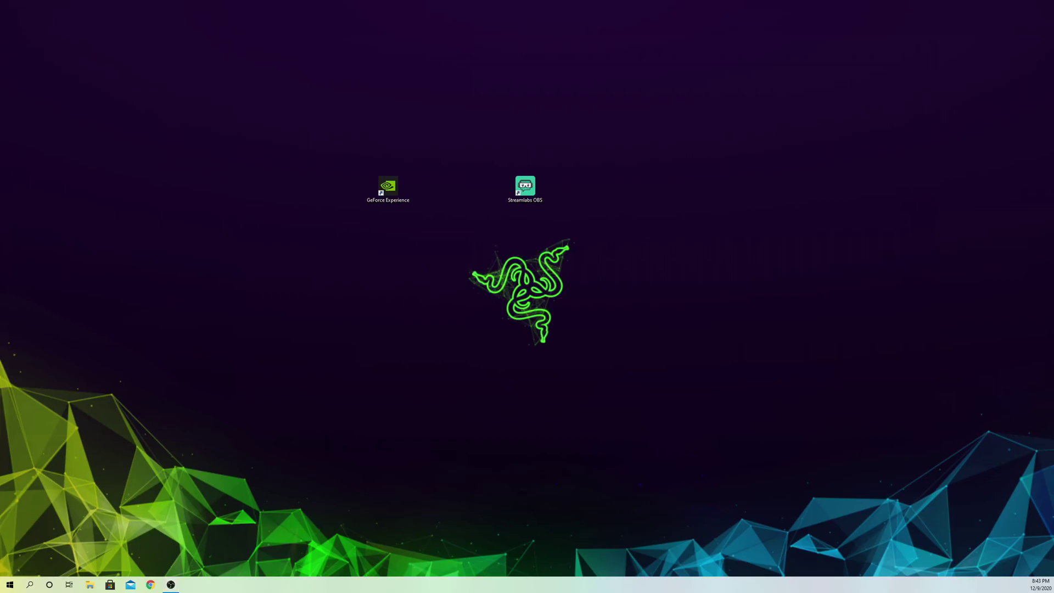
Step: Check CPU and memory usage (6.7 GB of 32 GB) in Task Manager's Performance tab, then close it
key(ctrl+shift+Escape)
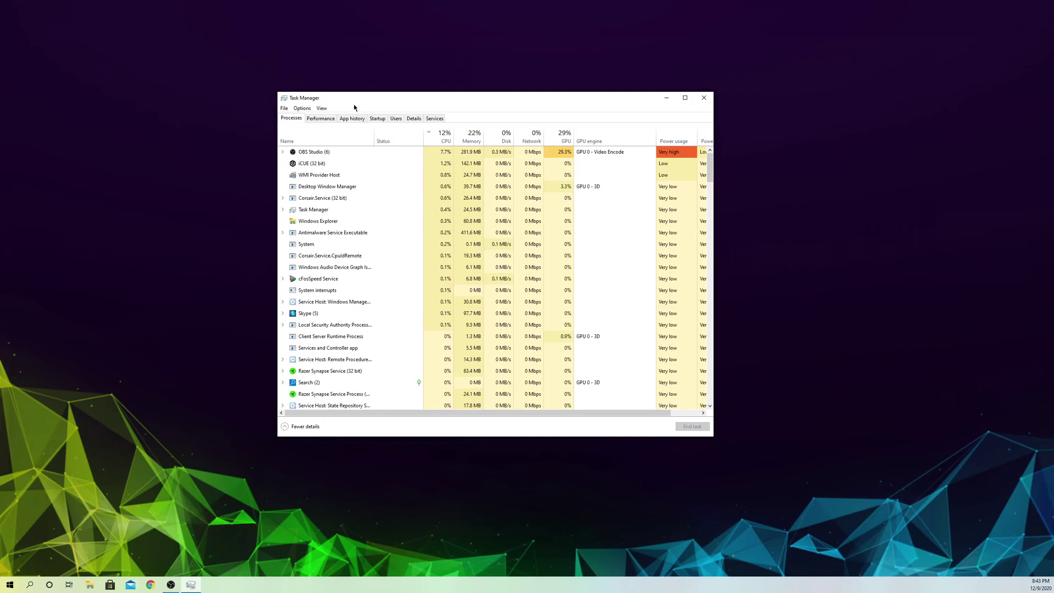
click(322, 119)
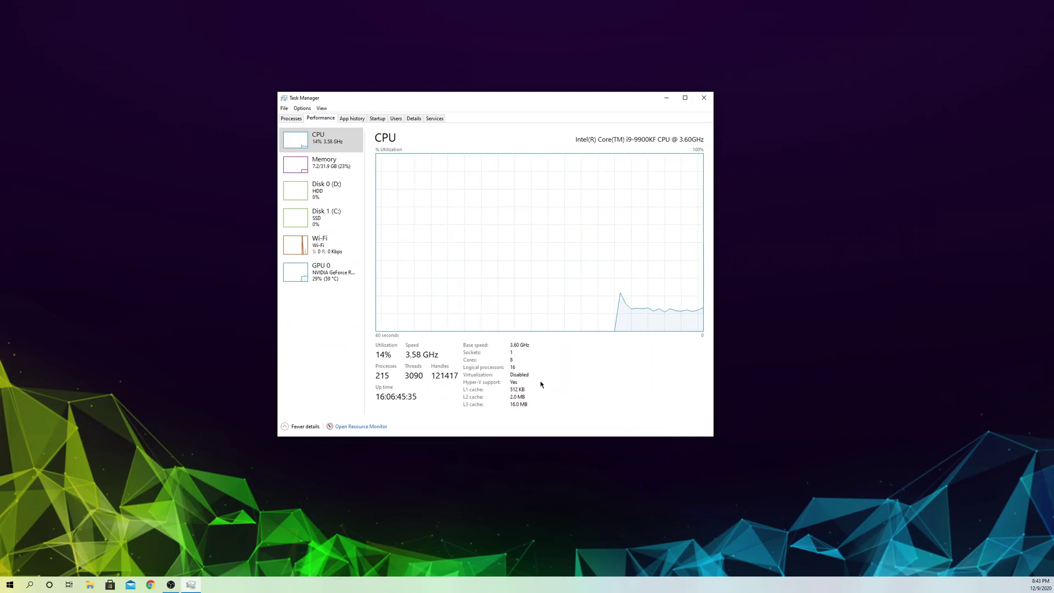
click(330, 164)
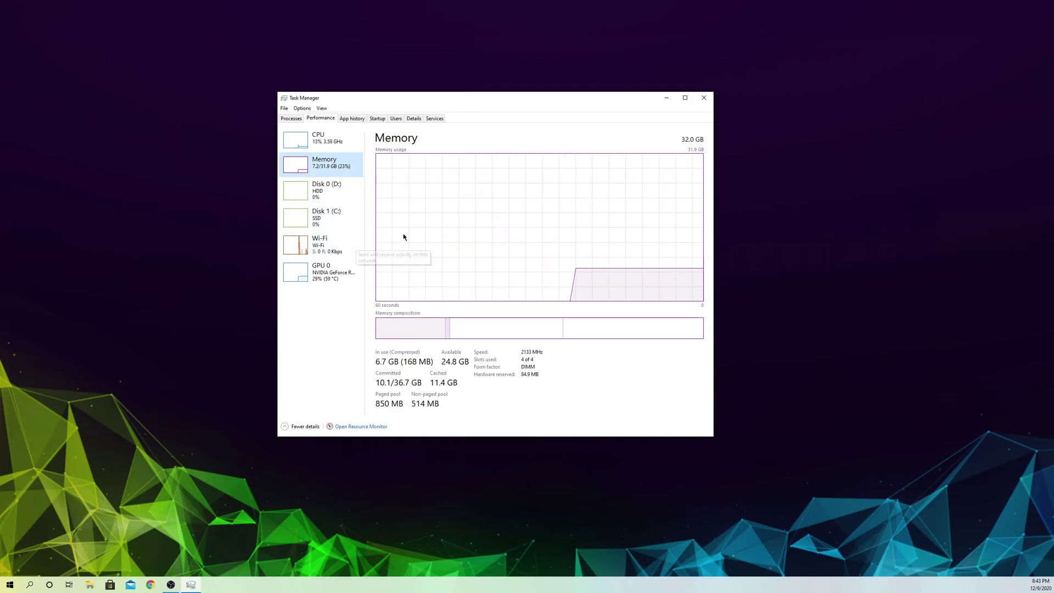
click(702, 101)
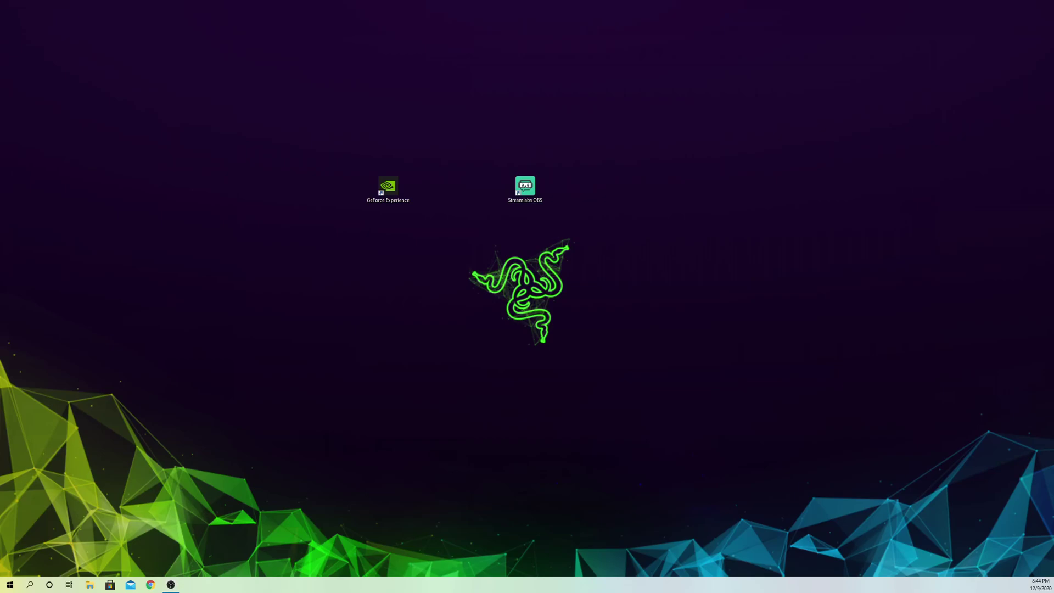
mouse_move(568, 237)
mouse_down()
mouse_move(493, 153)
mouse_move(508, 184)
mouse_move(571, 221)
mouse_up()
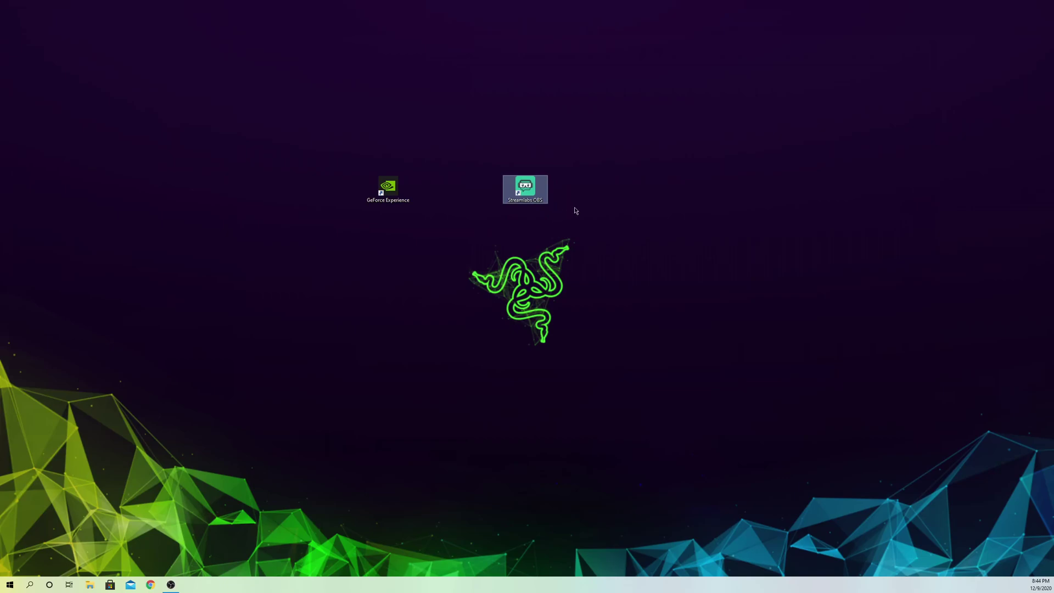
mouse_move(562, 215)
mouse_down()
mouse_move(465, 157)
mouse_move(485, 159)
mouse_move(568, 216)
mouse_up()
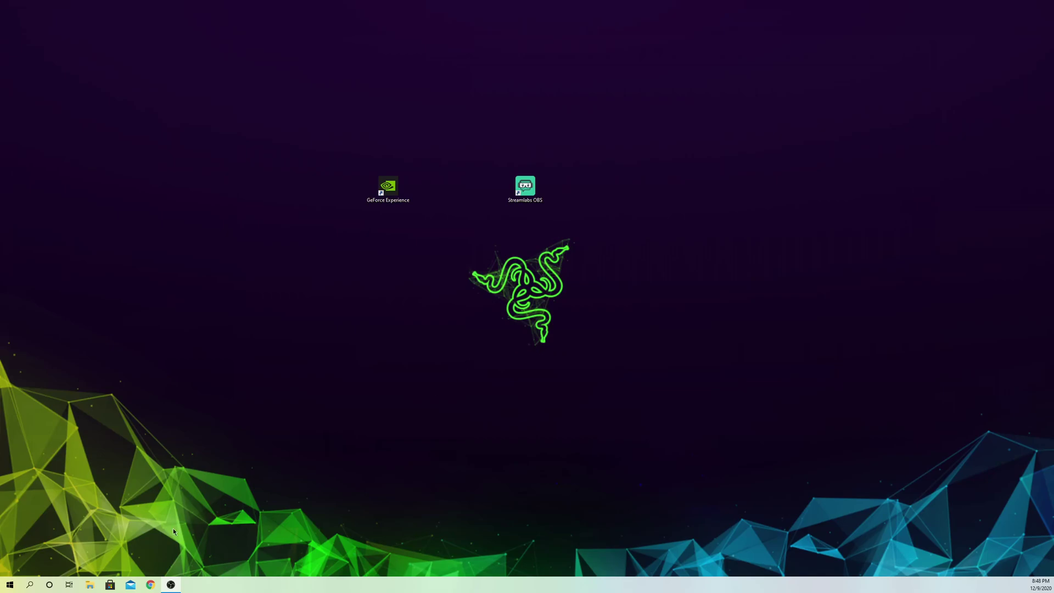
Step: In Device Manager, open the NVIDIA GeForce RTX 2080 SUPER properties and view its driver details
click(29, 585)
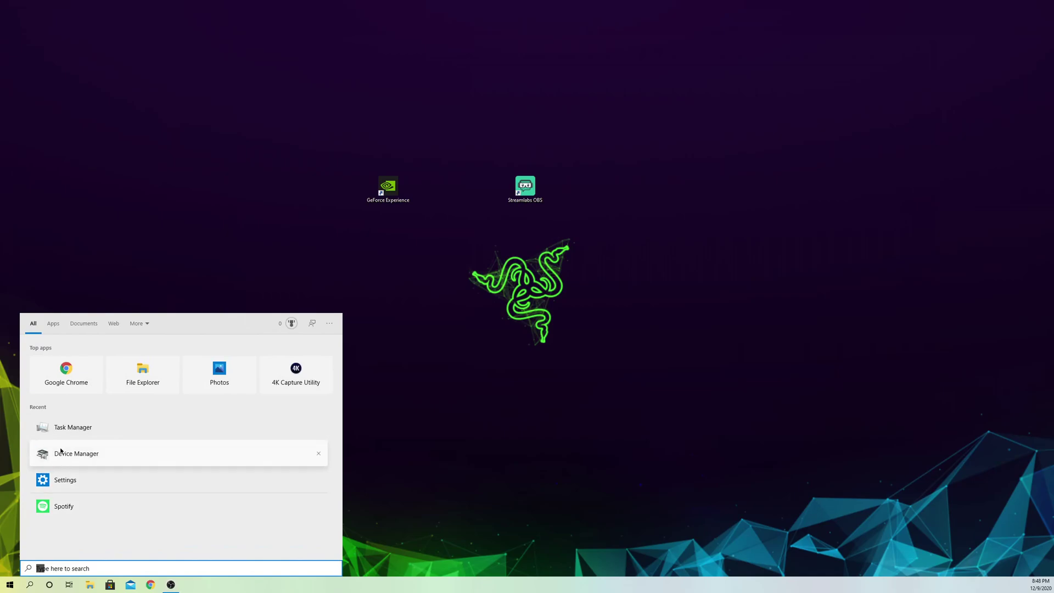
click(112, 455)
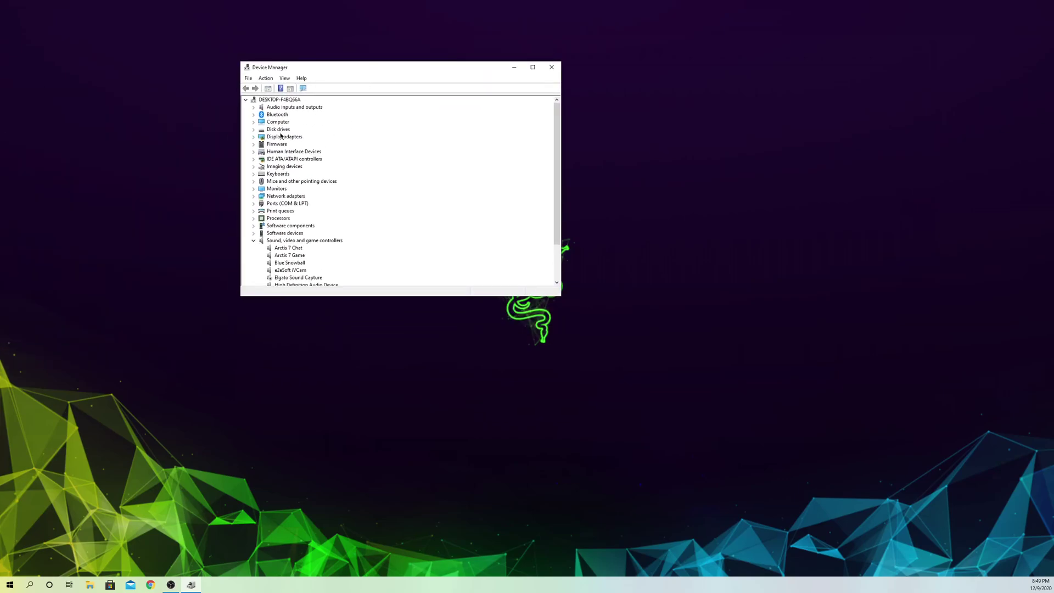
double_click(281, 138)
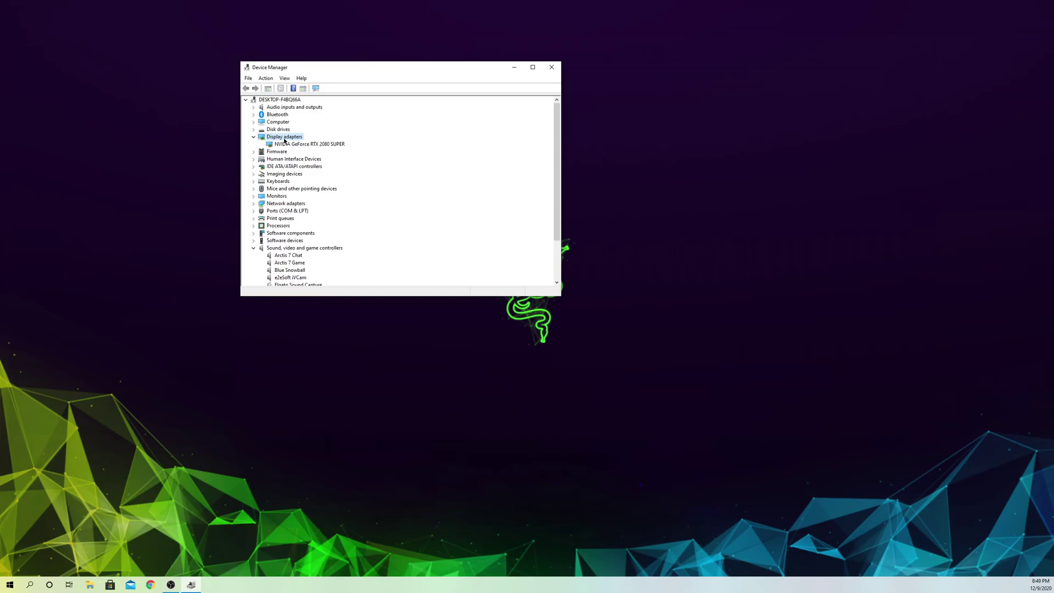
click(290, 145)
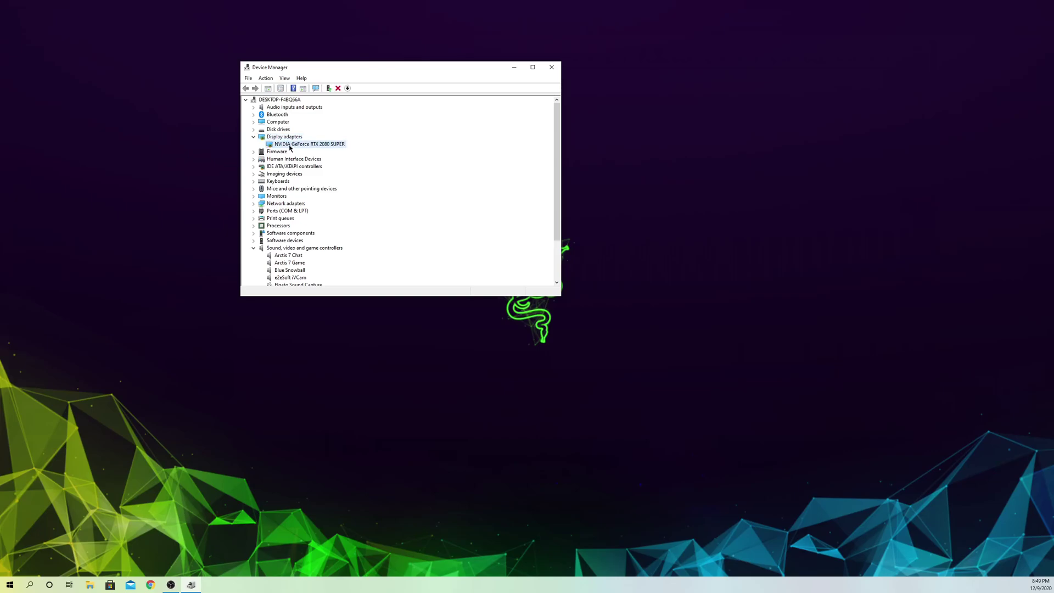
double_click(291, 146)
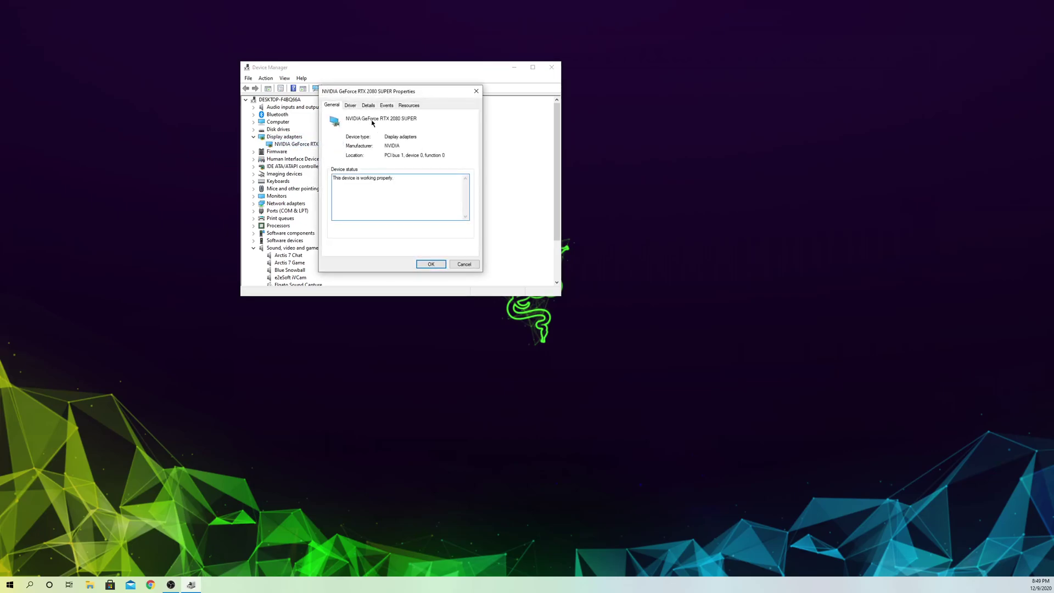
click(351, 106)
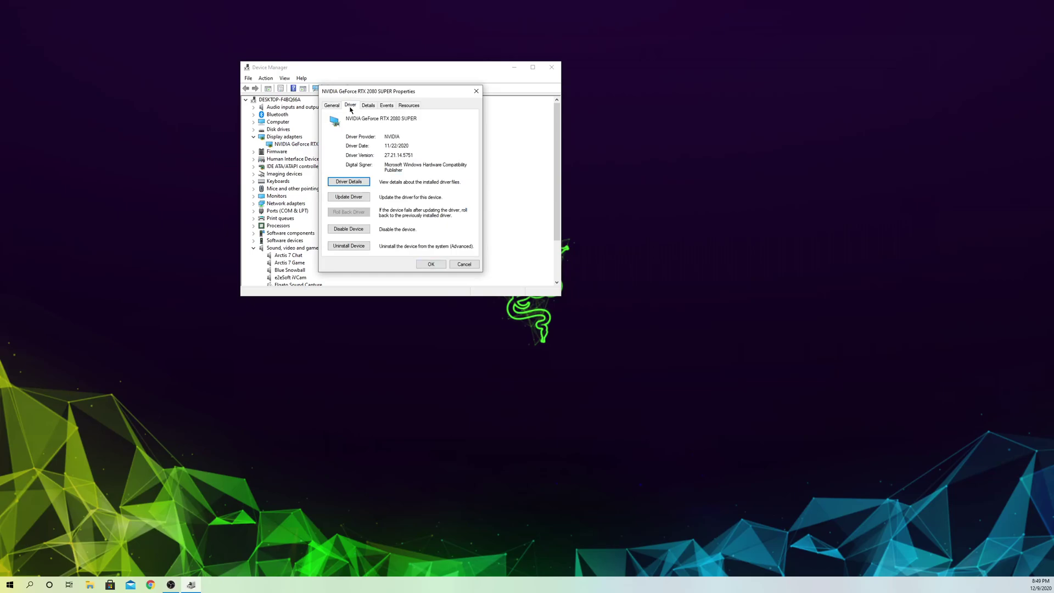
Step: Review the Update Driver wizard's options, then close it, the properties window and Device Manager
click(350, 199)
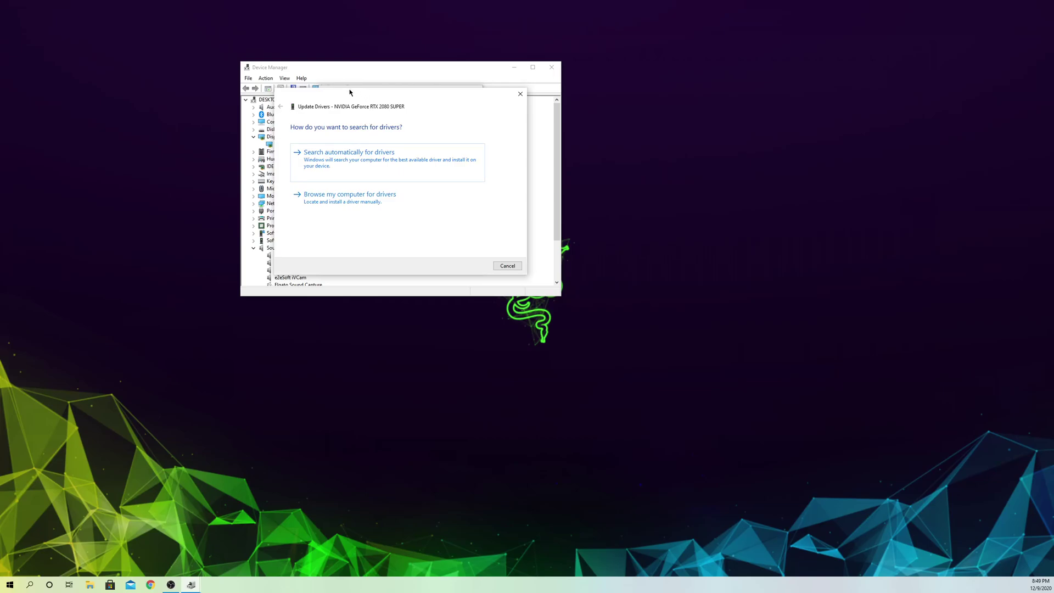
drag(349, 92, 680, 201)
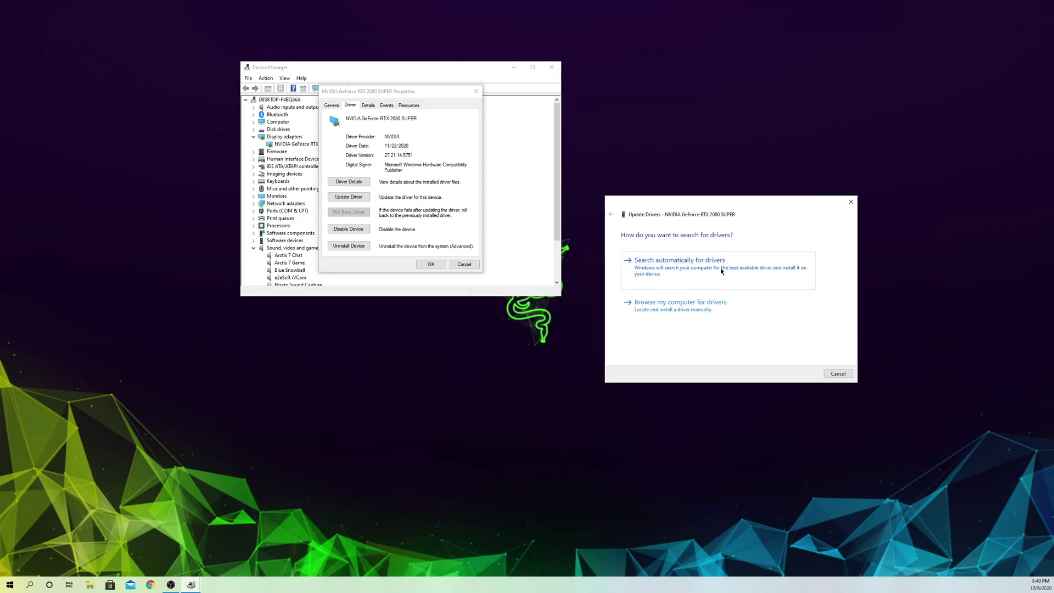
click(851, 201)
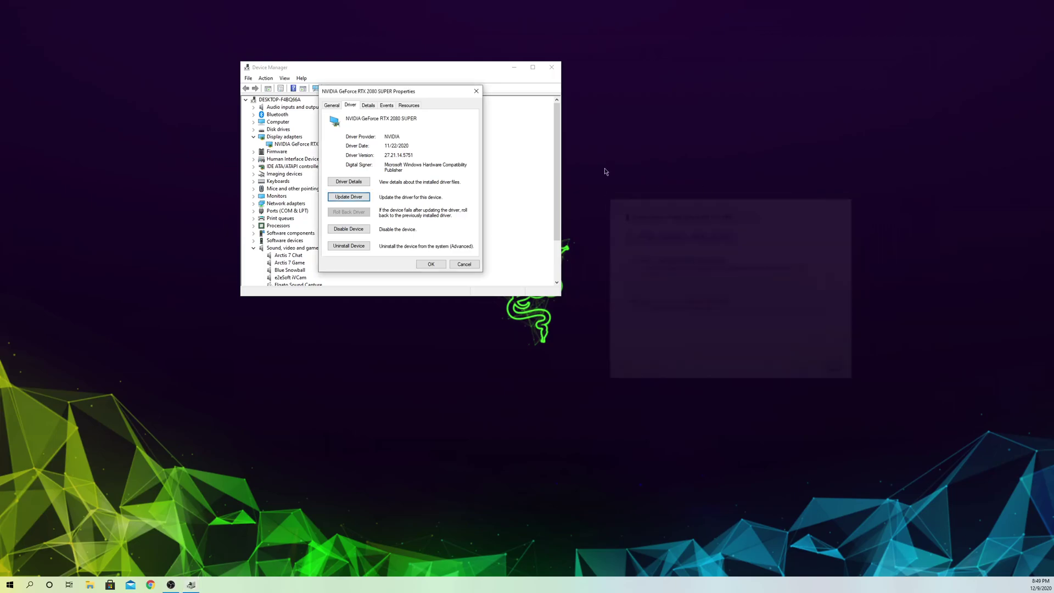
click(477, 92)
click(552, 67)
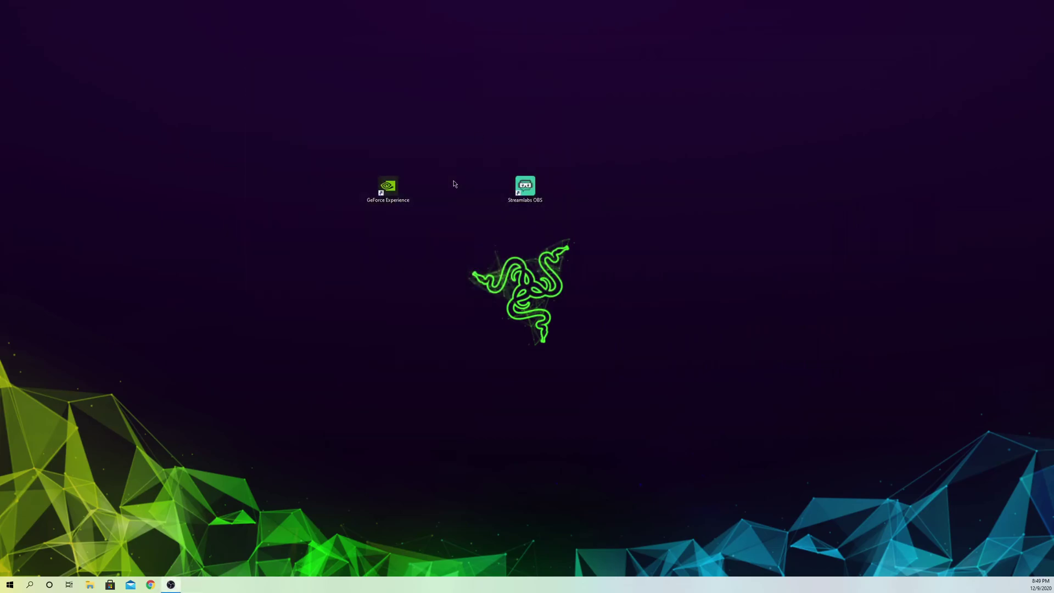
Step: Check the GeForce Experience Drivers page for Game Ready Driver 460.79, then close the app
double_click(406, 186)
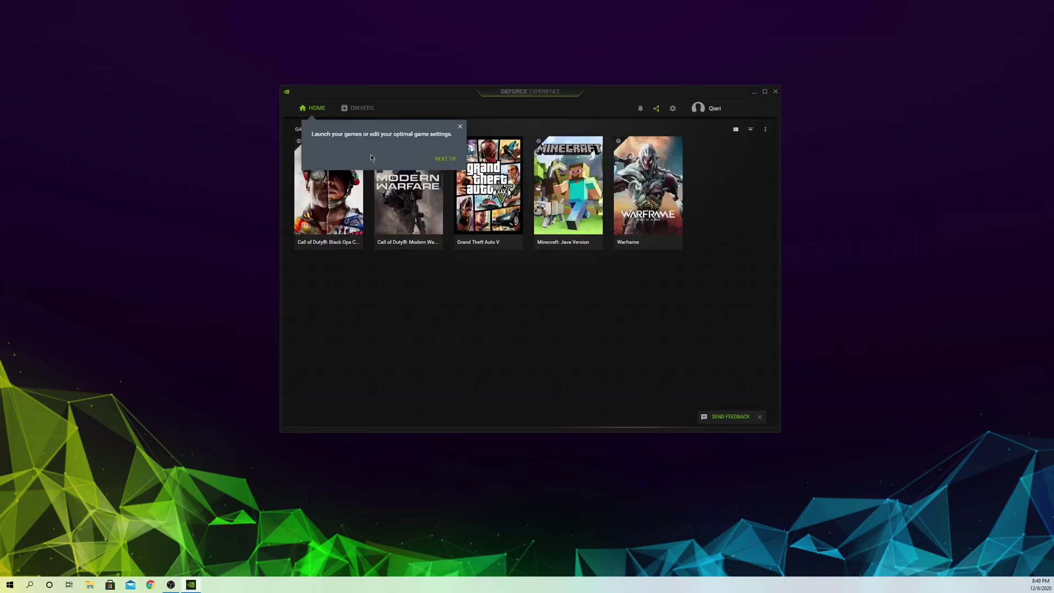
click(366, 110)
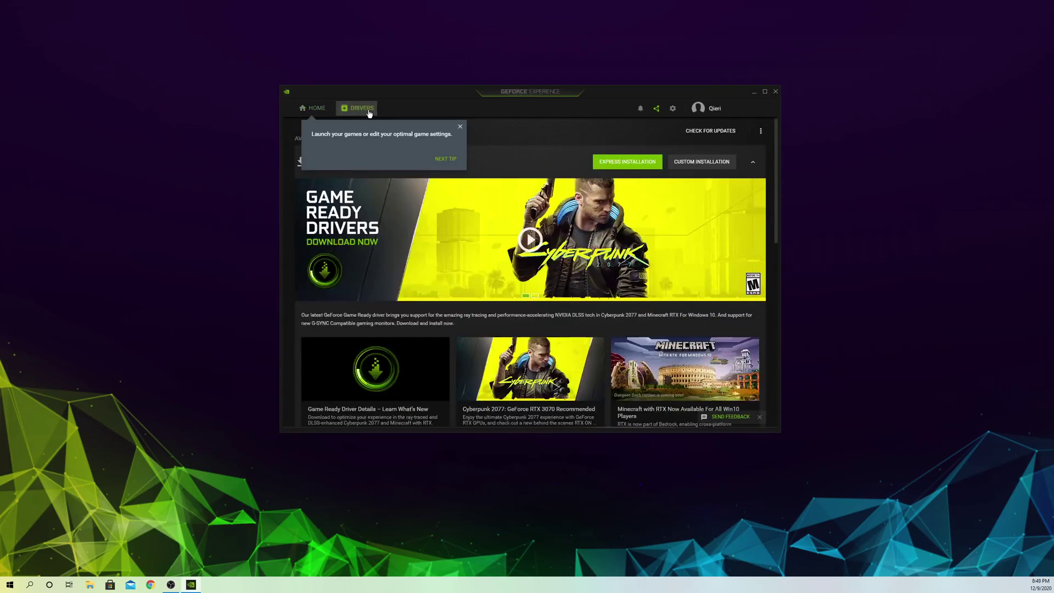
click(460, 126)
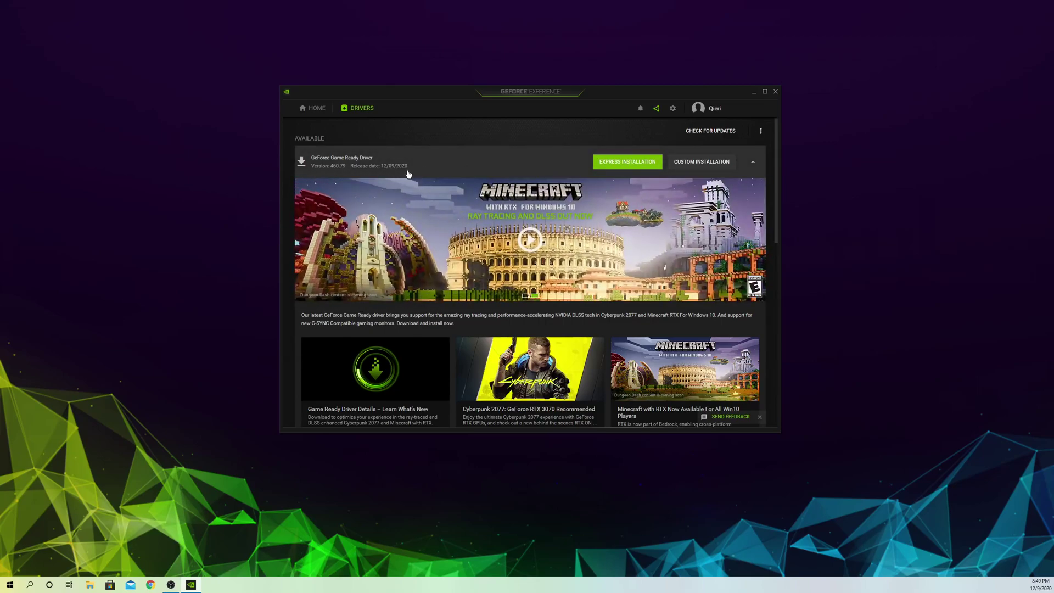
click(775, 91)
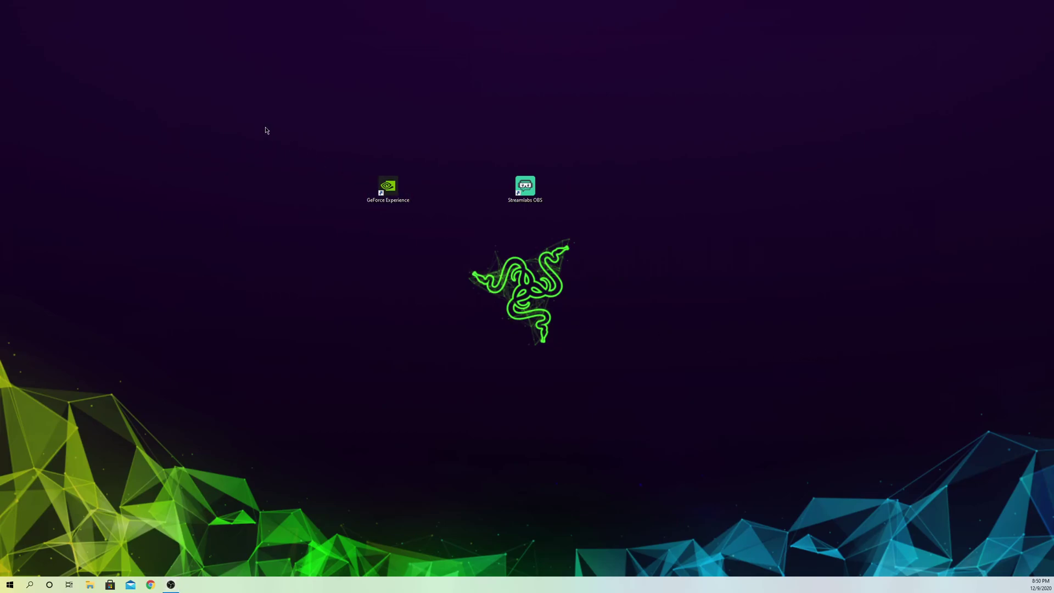
drag(259, 126, 797, 448)
mouse_move(342, 169)
mouse_down()
mouse_move(469, 202)
mouse_move(680, 306)
mouse_move(685, 382)
mouse_move(461, 205)
mouse_move(322, 169)
mouse_up()
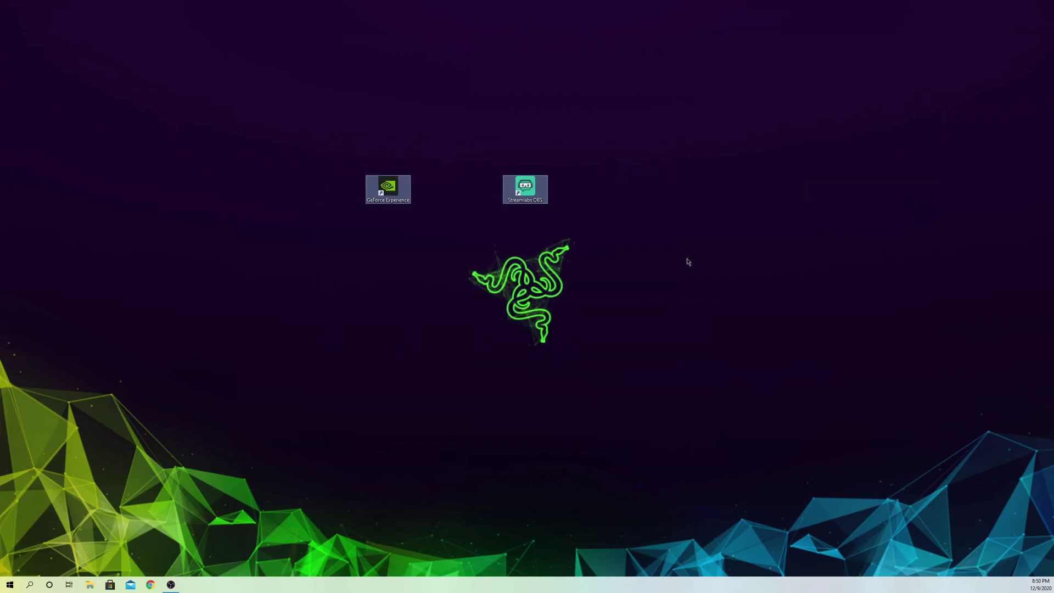
click(687, 264)
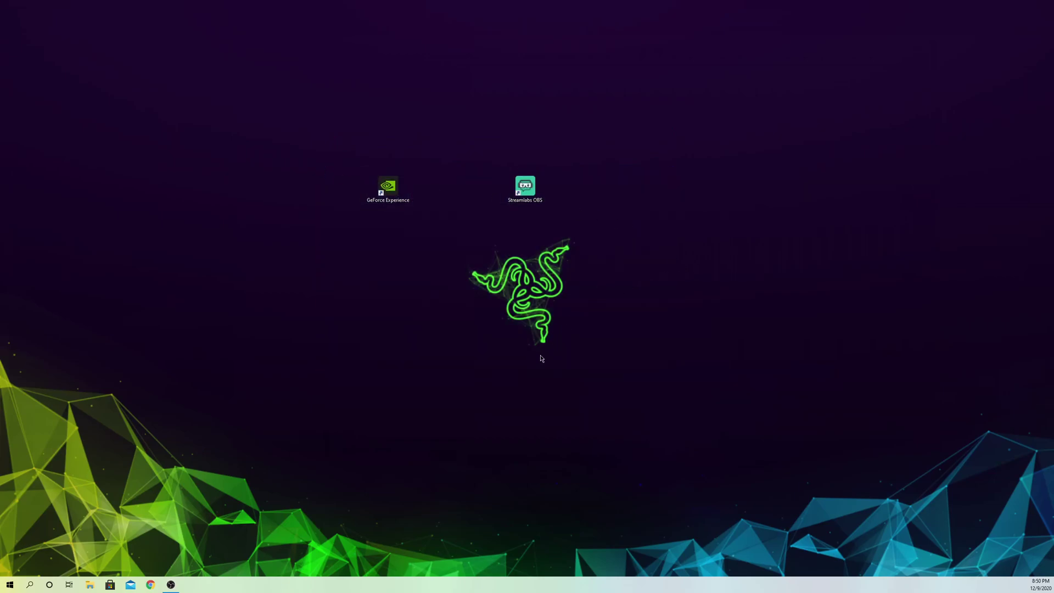